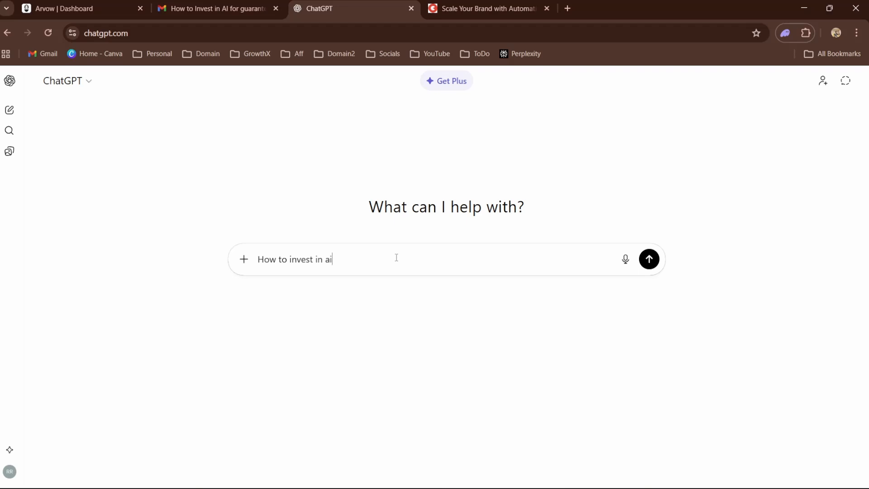
- Submit the prompt "How to invest in ai" and highlight the opening paragraphs of the generated answer
key("Return")
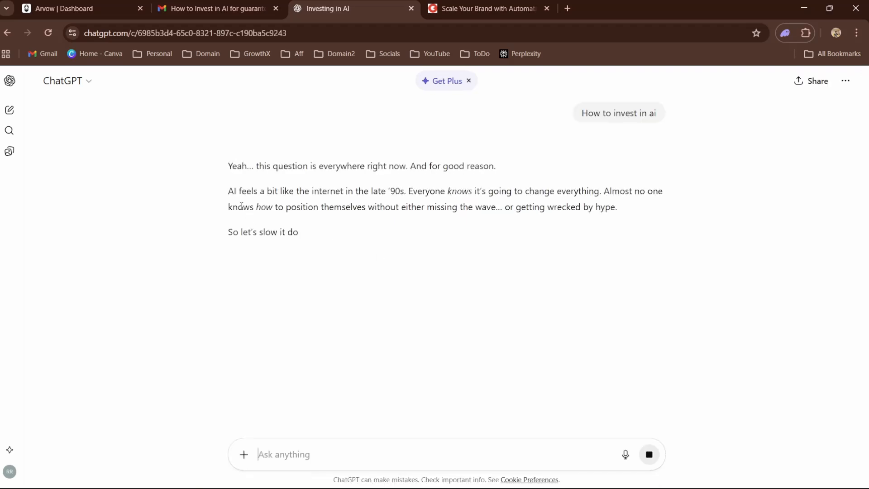
left_click_drag(229, 190, 425, 355)
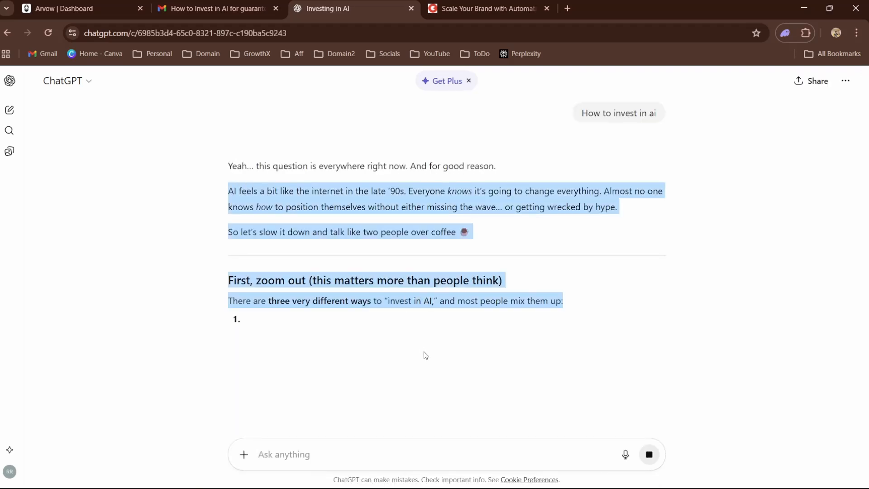
left_click(672, 275)
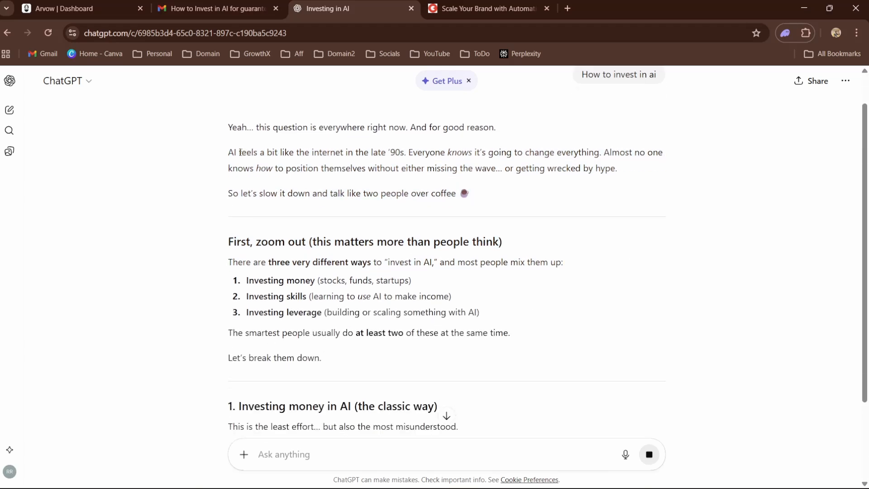
left_click_drag(233, 151, 397, 424)
scroll(400, 422, "down", 5)
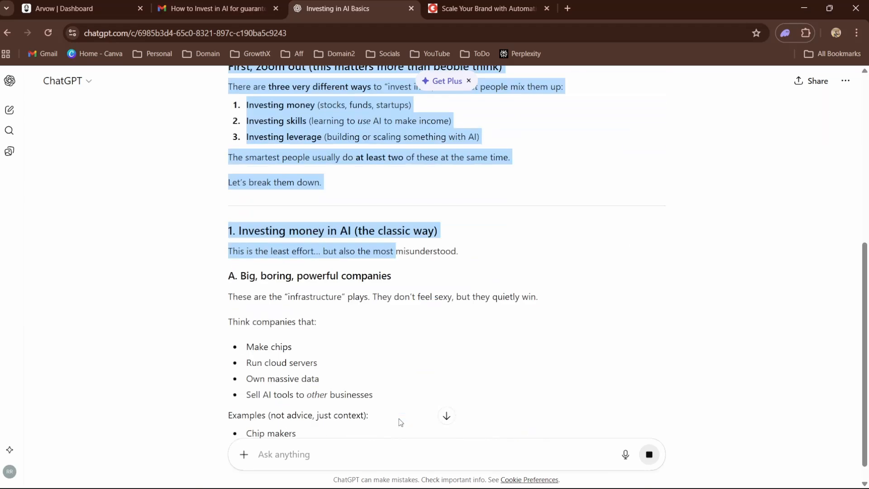
- Draft the follow-up prompt "write it as a blog article" without sending it
left_click(290, 454)
type("write ")
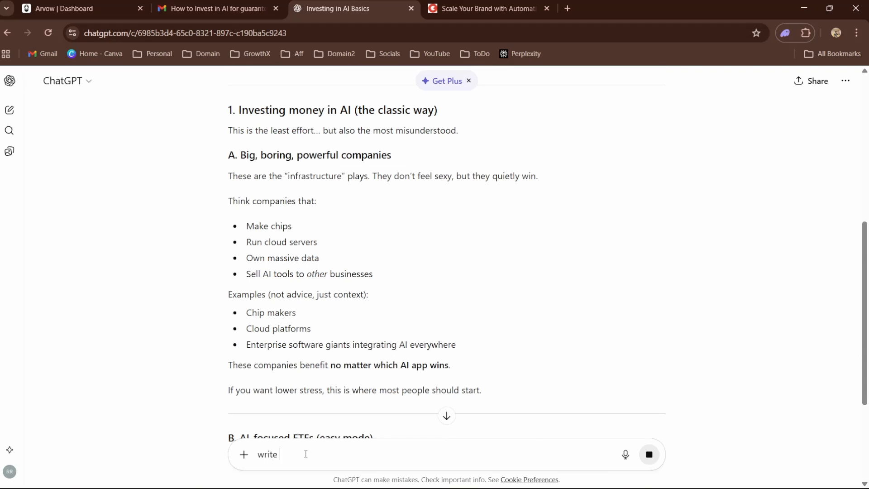
type("it as a blog article")
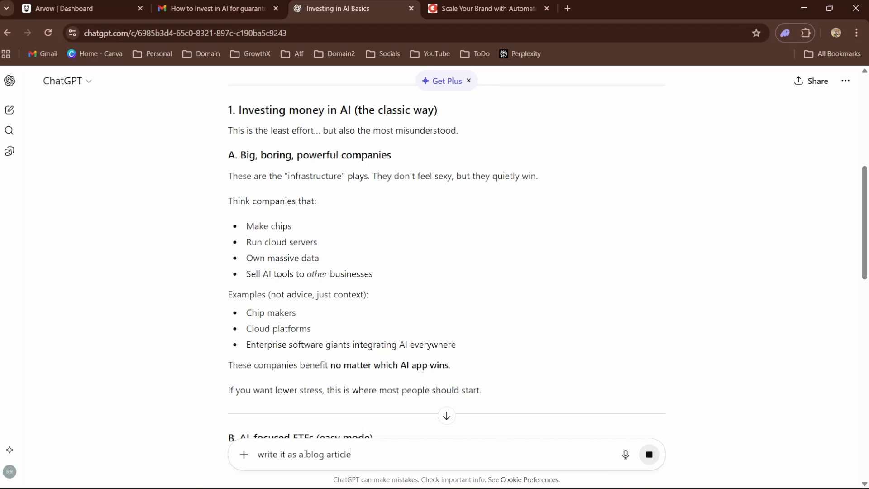
- Examine the wording and structure of the answer's sections on AI companies, ETFs, startups, skills and leverage
scroll(328, 312, "down", 15)
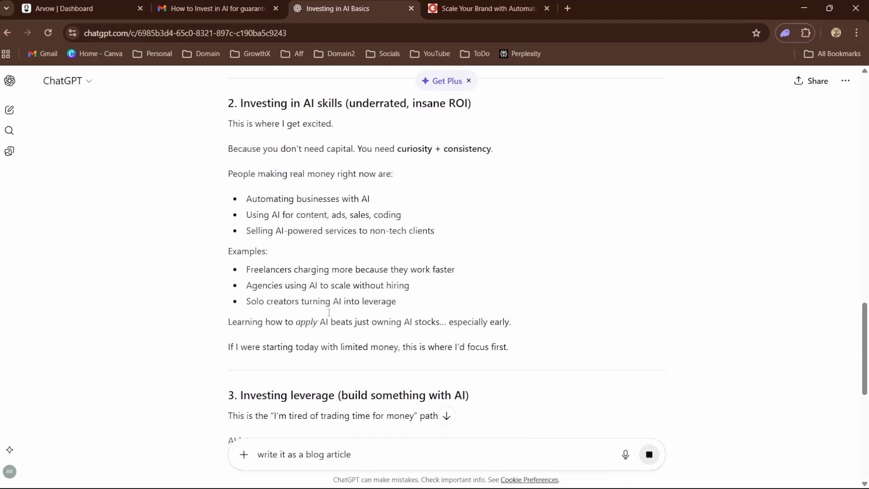
scroll(327, 312, "up", 7)
scroll(328, 312, "down", 9)
scroll(328, 312, "down", 2)
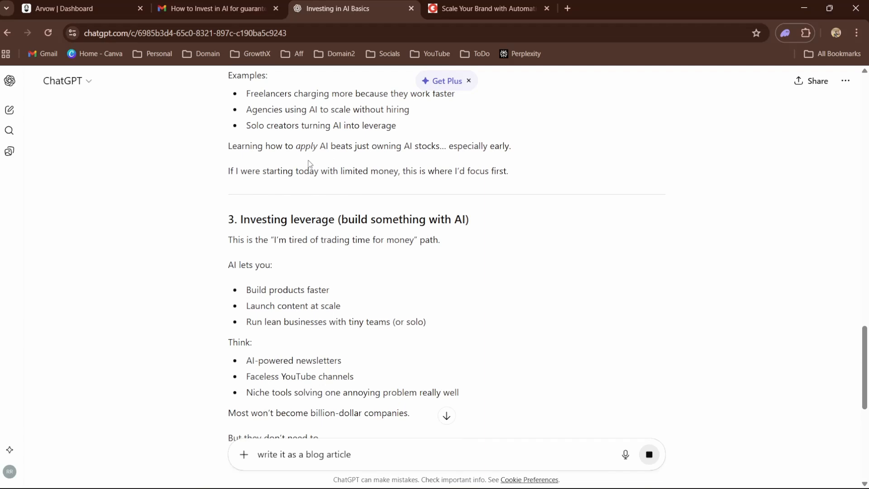
scroll(309, 164, "up", 6)
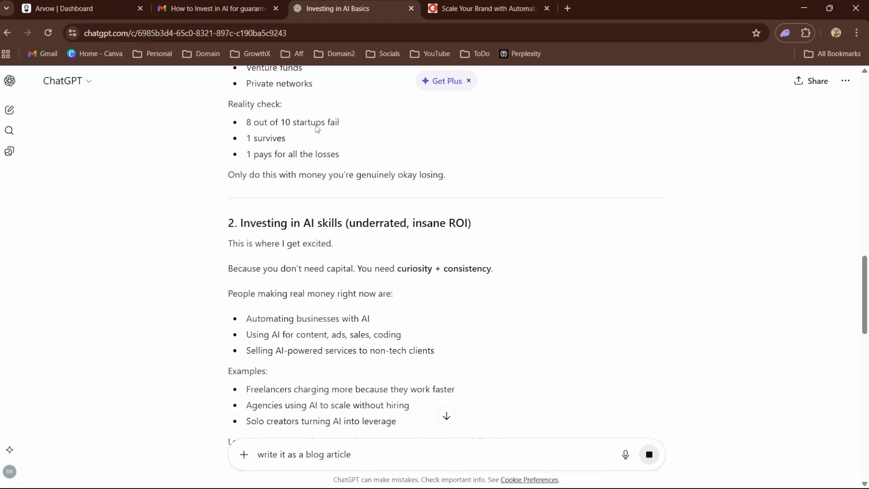
scroll(265, 118, "up", 8)
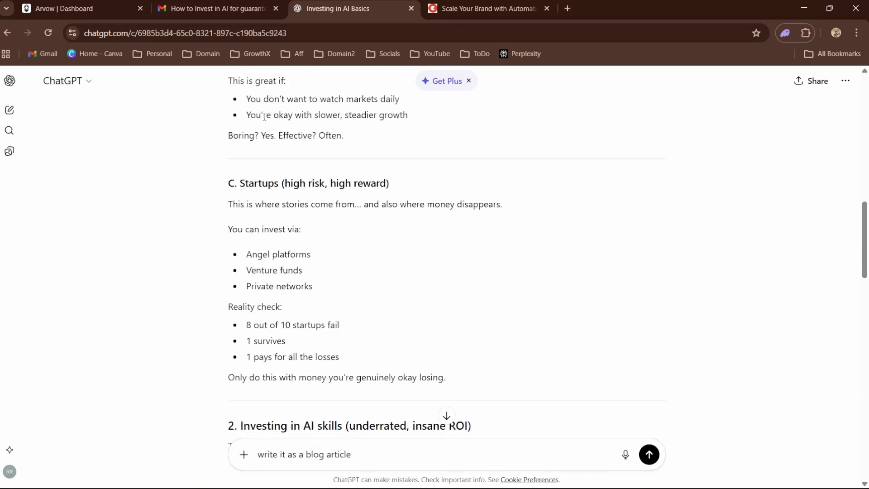
scroll(265, 117, "up", 1)
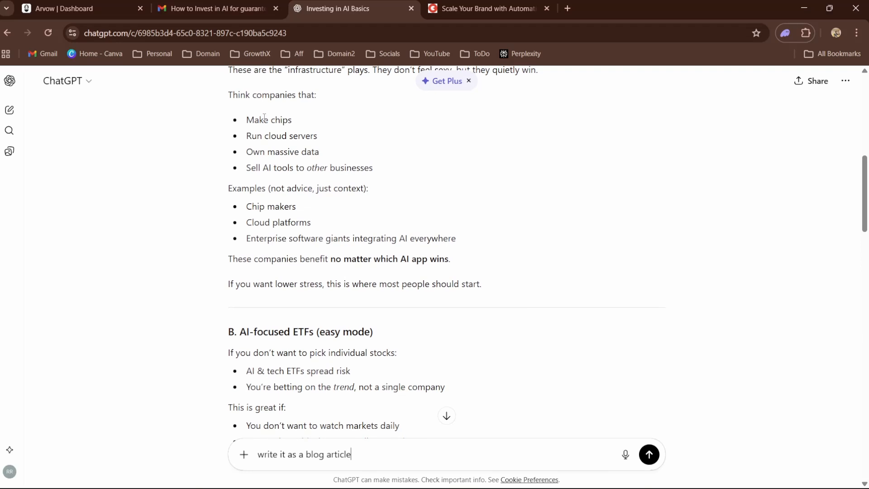
- Switch to the open Gmail message and copy its body from "Let me be clear" through "when we do ALL the work."
key("ctrl+Tab")
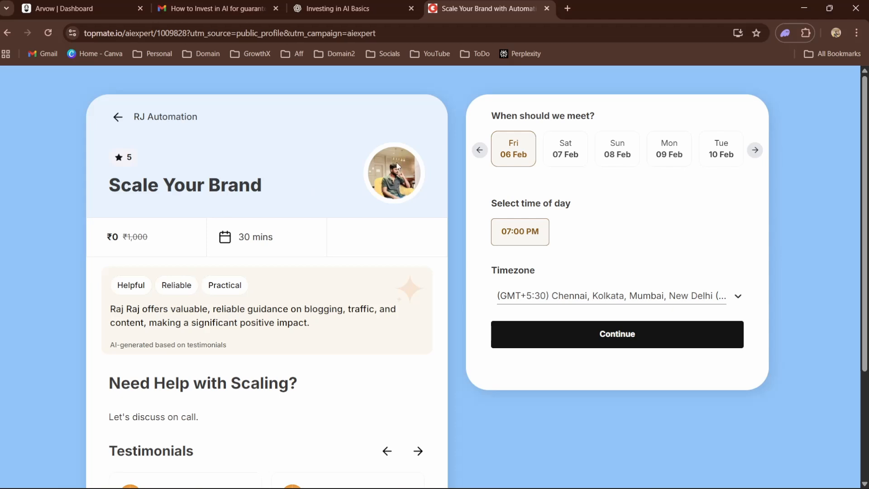
key("ctrl+shift+Tab")
key("ctrl+shift+Tab")
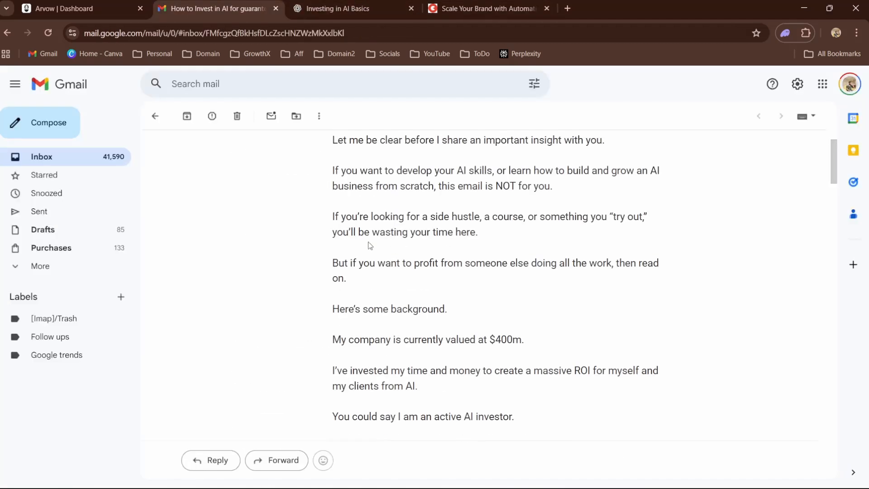
scroll(370, 246, "up", 1)
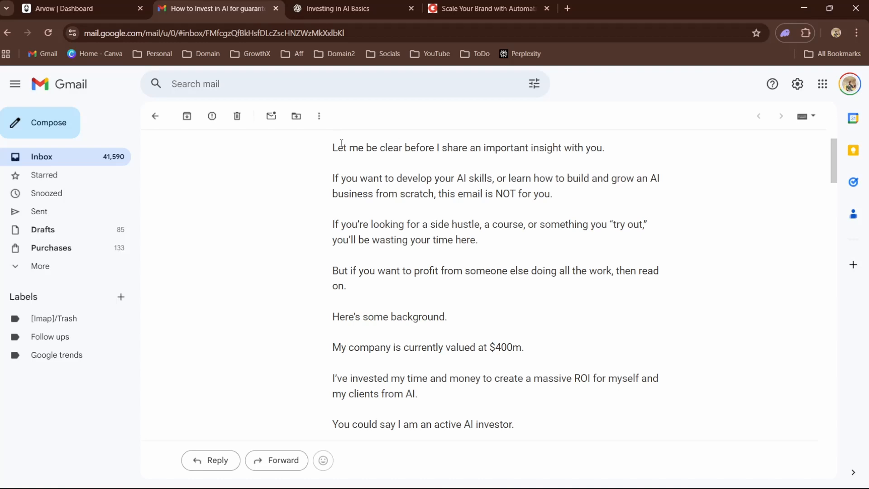
mouse_move(332, 148)
left_mouse_down()
mouse_move(427, 396)
mouse_move(440, 465)
mouse_move(469, 429)
mouse_move(499, 469)
mouse_move(543, 244)
mouse_move(556, 471)
mouse_move(577, 194)
mouse_move(551, 112)
mouse_move(547, 458)
mouse_move(425, 187)
mouse_move(430, 295)
left_mouse_up()
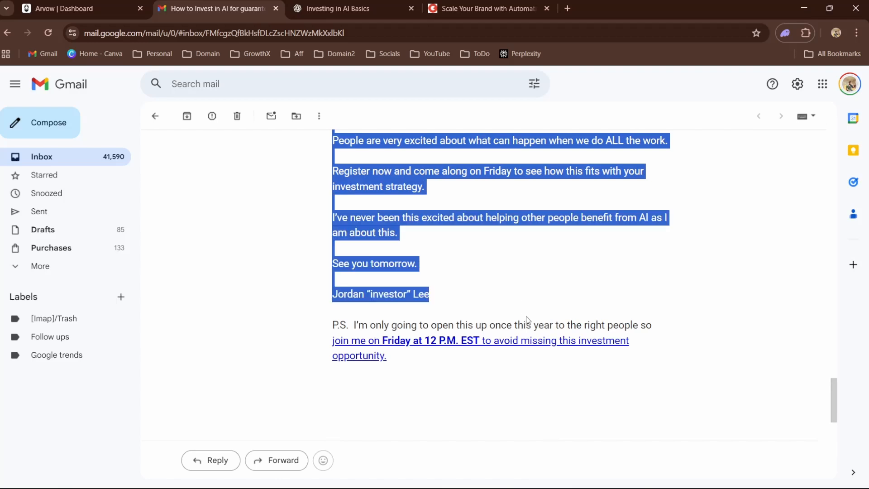
left_click_drag(527, 319, 679, 416)
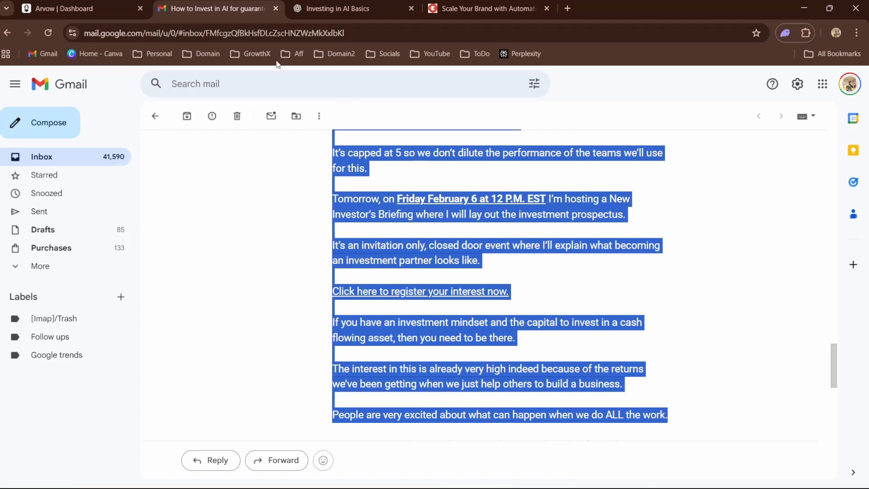
- Switch to Arvow and create a new knowledge base named "AI Investor"
left_click(81, 8)
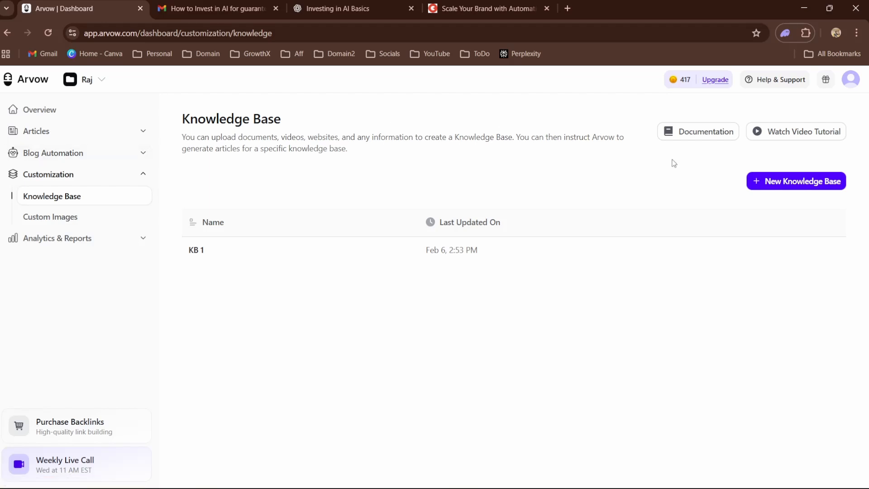
left_click(780, 184)
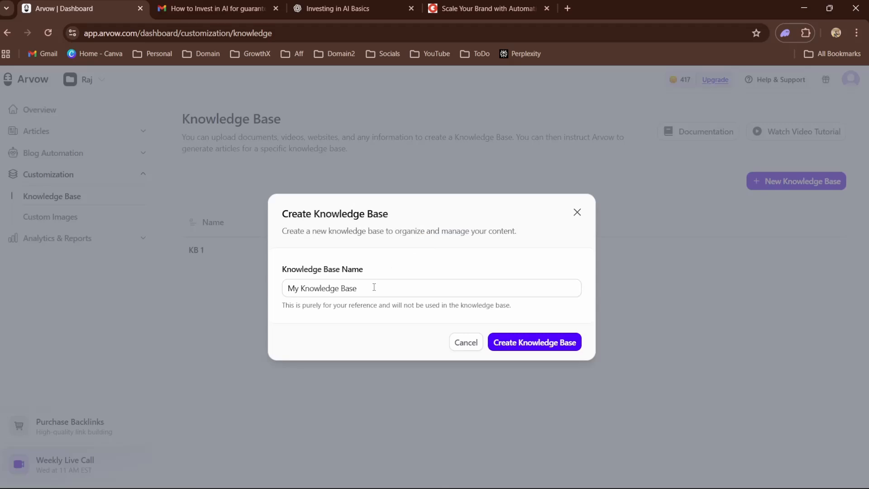
left_click_drag(373, 288, 218, 297)
type("AI Investor")
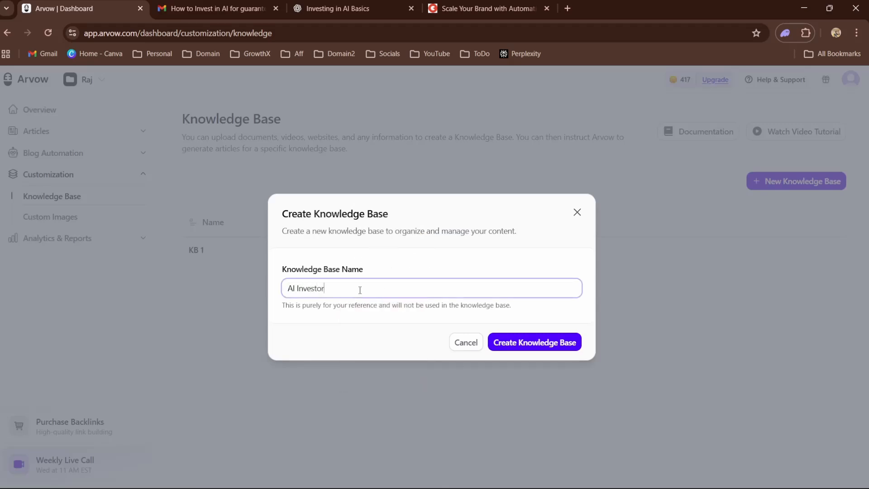
left_click(528, 349)
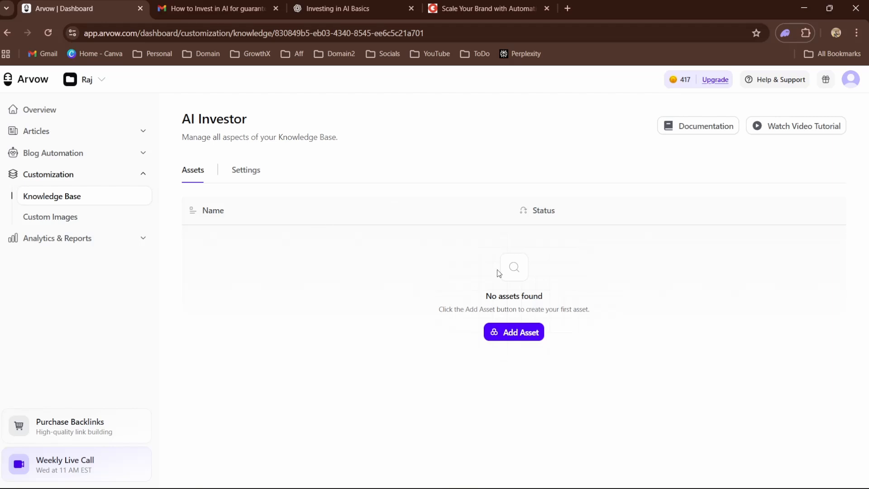
- Start adding an asset to the knowledge base and name it "Copywriter"
left_click(502, 333)
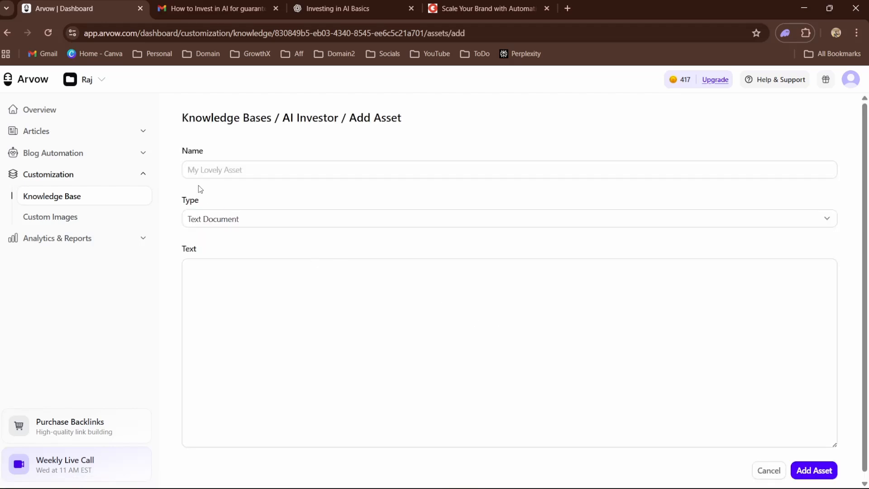
left_click(215, 165)
type("Copywriter")
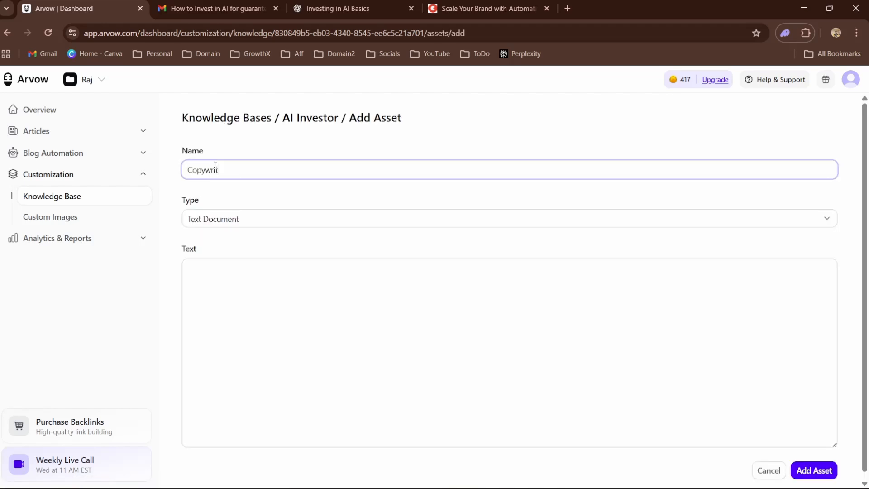
- Try the Website and PDF / Document asset types and return the type to Text Document
left_click(256, 225)
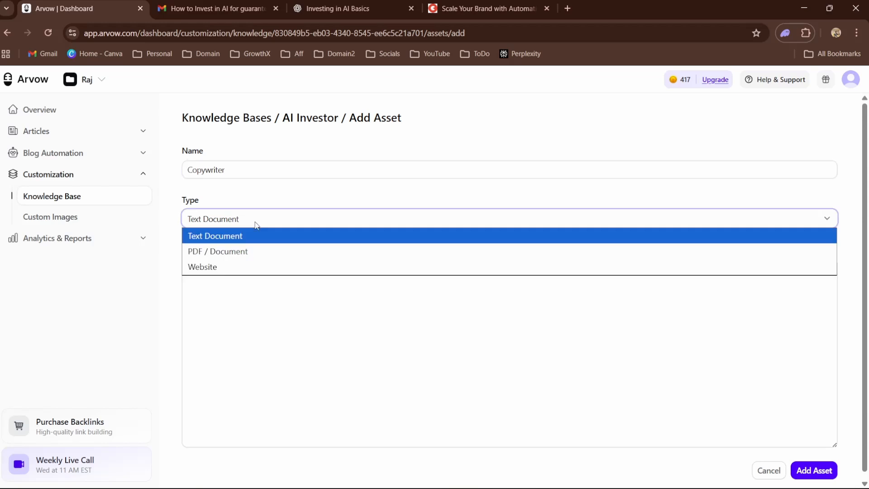
left_click(254, 225)
left_click(254, 226)
left_click(254, 235)
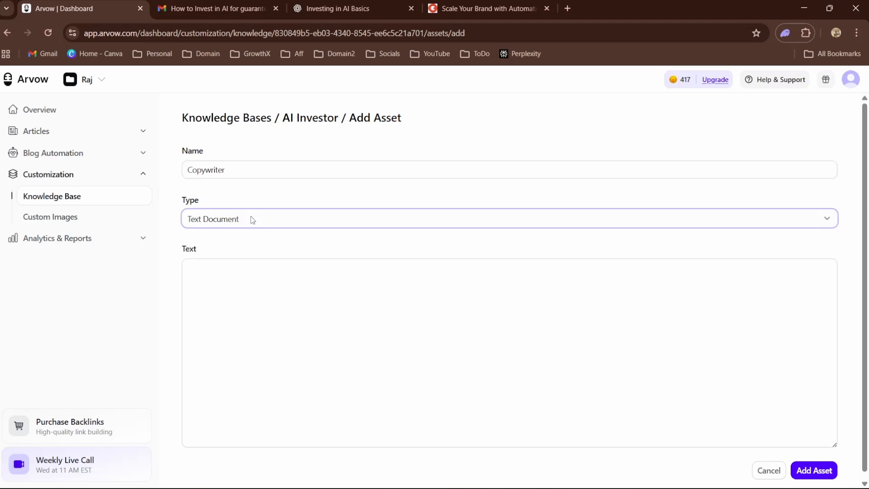
left_click(253, 220)
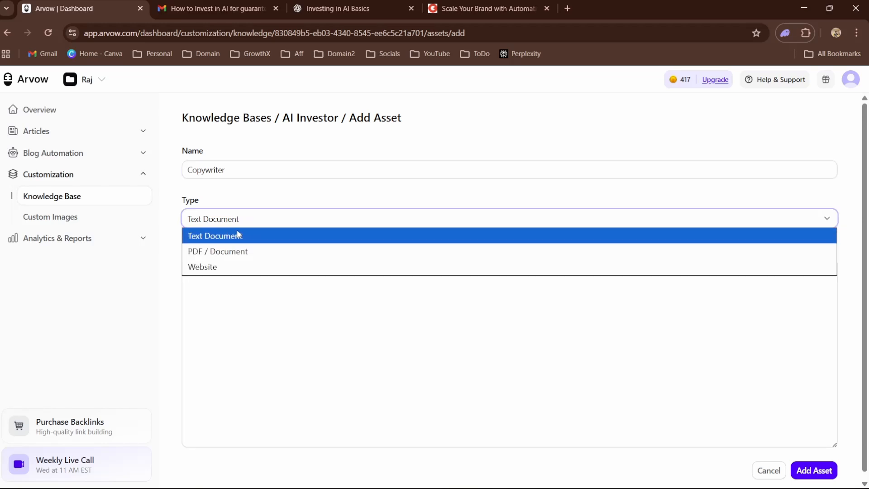
left_click(232, 276)
left_click(228, 222)
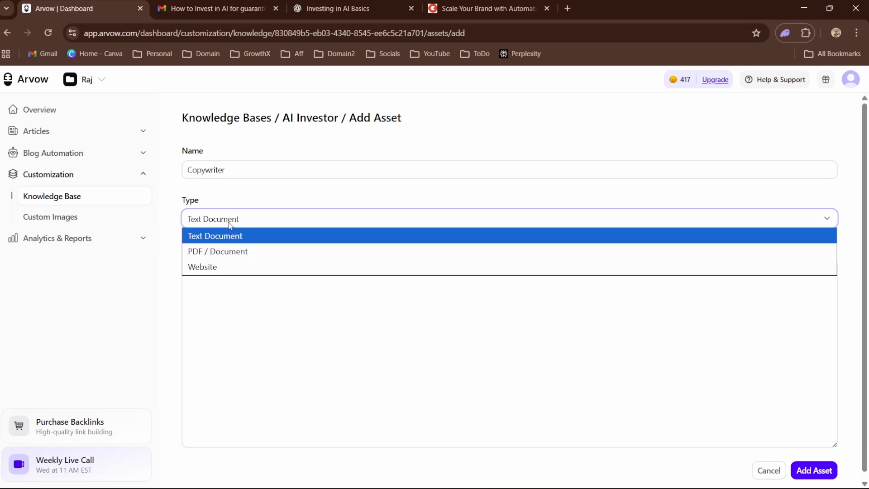
left_click(220, 268)
left_click(235, 218)
left_click(229, 251)
left_click(232, 218)
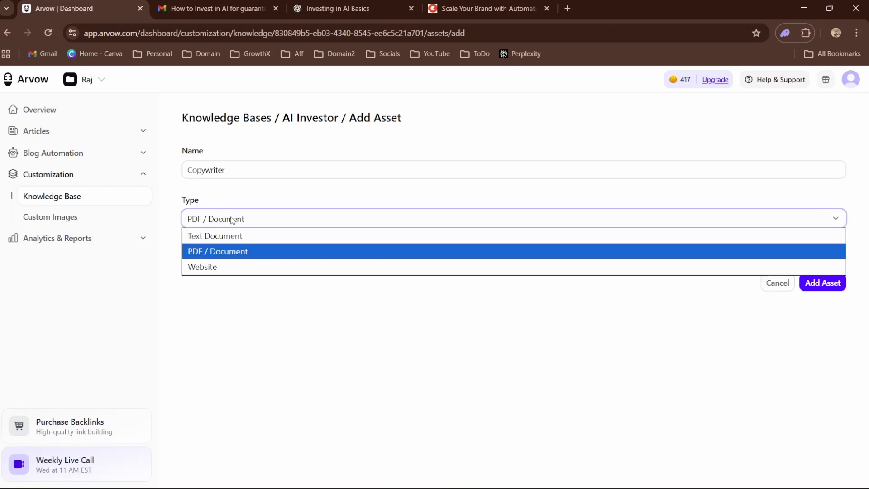
left_click(230, 234)
- Enter "This is the style and tone I want the articles to write" as the asset text, followed by the copied email in quotation marks
left_click(220, 300)
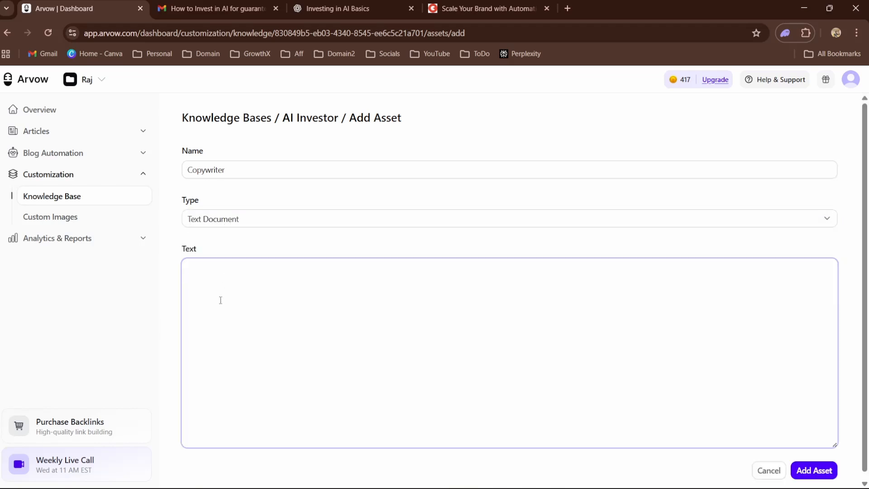
type("This is the style and tone I wa")
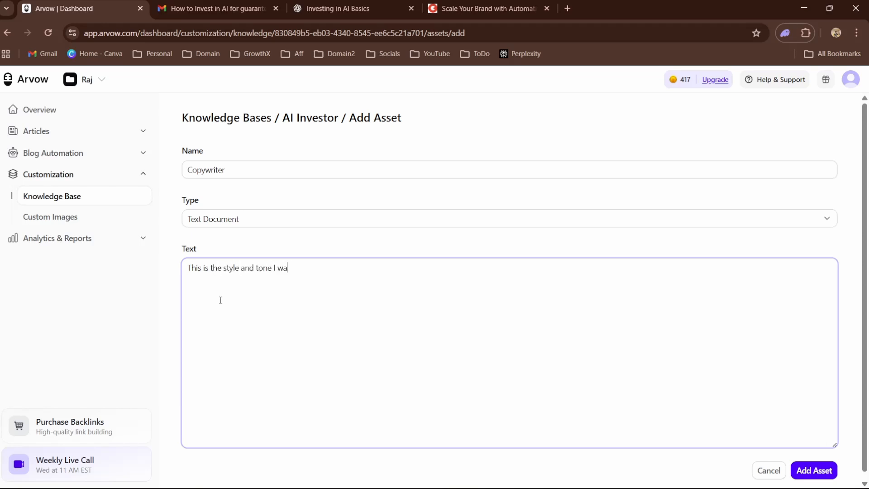
type("nt the articles to write \"")
key("ctrl+v")
scroll(220, 300, "up", 15)
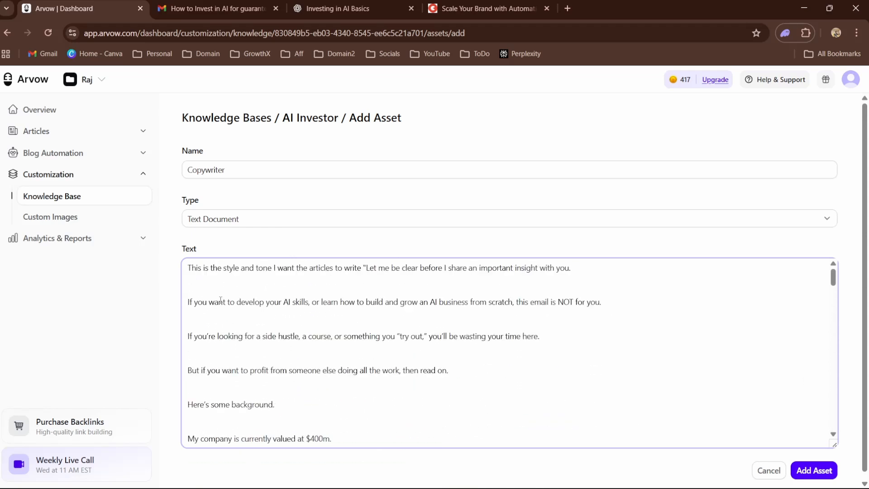
- Separate the introductory instruction from the quoted email with a blank line
left_click(363, 267)
key("Return")
key("Return")
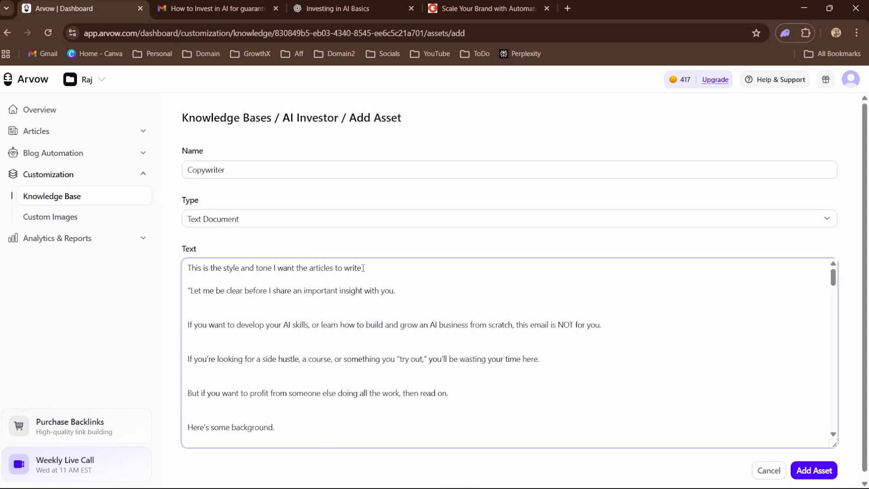
- Append the line "My website is arvow.com" below the quoted email and add the asset to the knowledge base
scroll(360, 317, "down", 2)
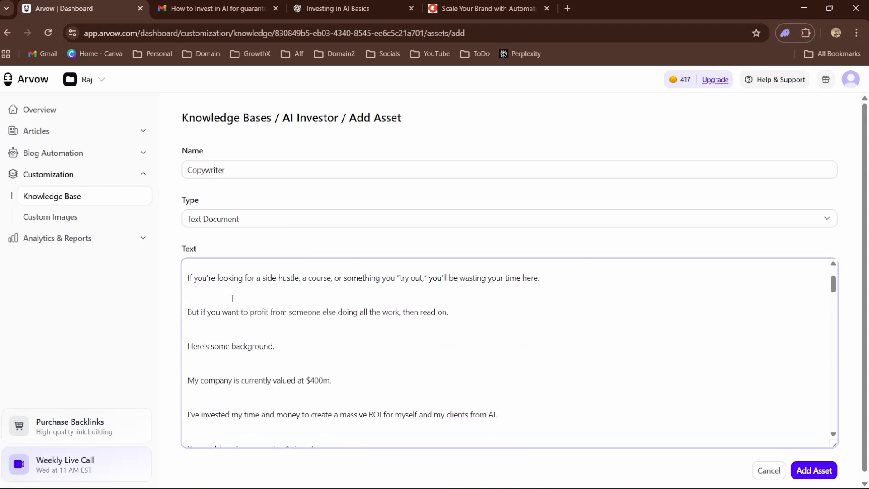
left_click_drag(266, 311, 396, 428)
left_click(444, 337)
scroll(444, 337, "down", 20)
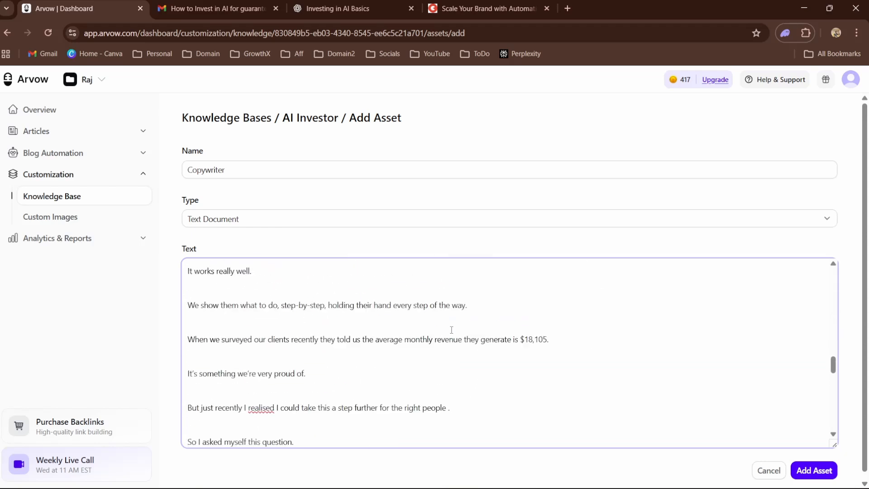
scroll(299, 385, "down", 2)
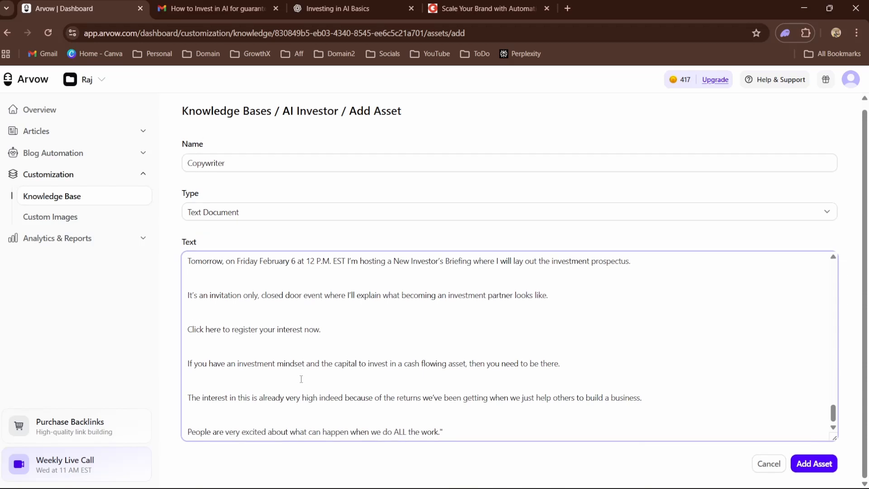
left_click(464, 431)
key("Return")
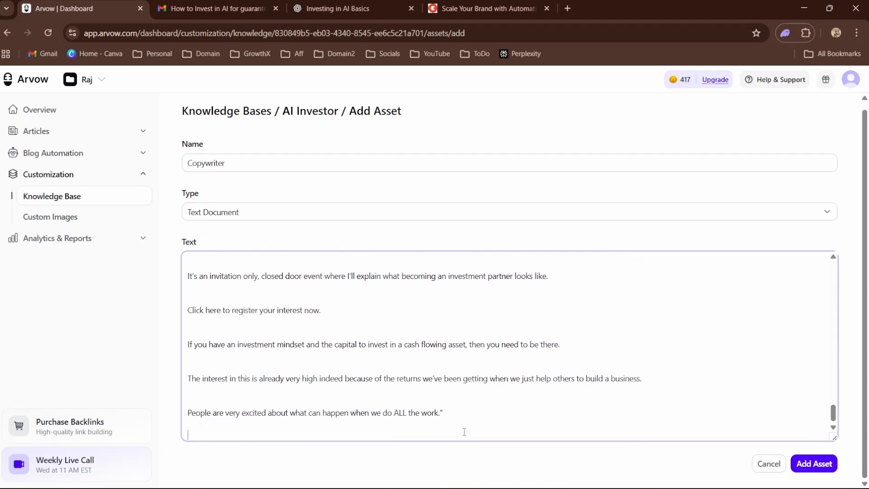
type("My website is que")
key("BackSpace")
type("arvow.com")
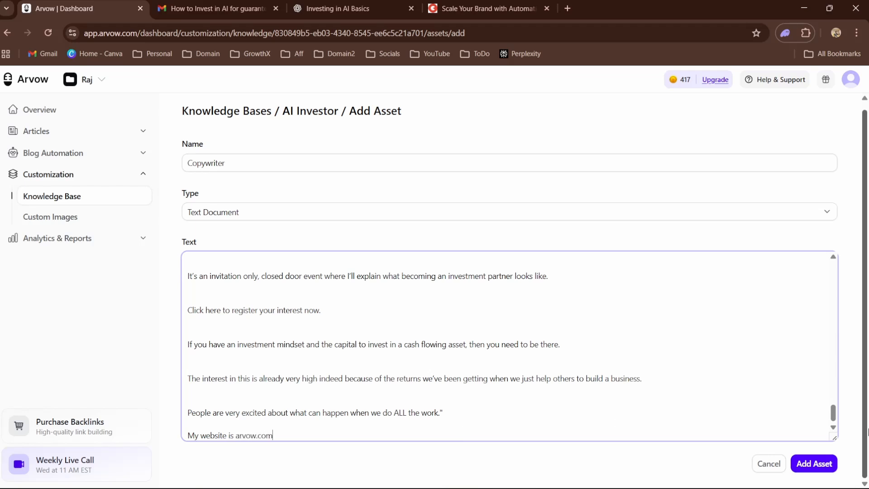
left_click(815, 463)
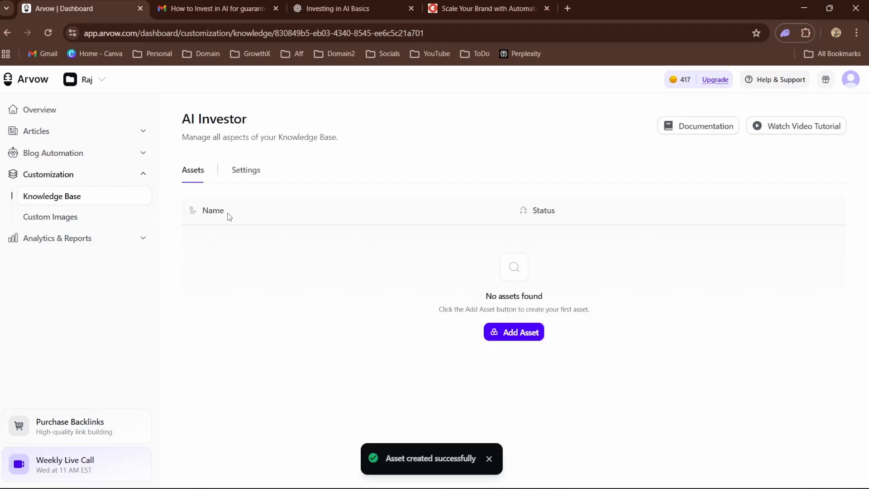
- Start an SEO article from the overview and add the keyword "how to invest in AI" without a title
left_click(53, 131)
left_click(60, 117)
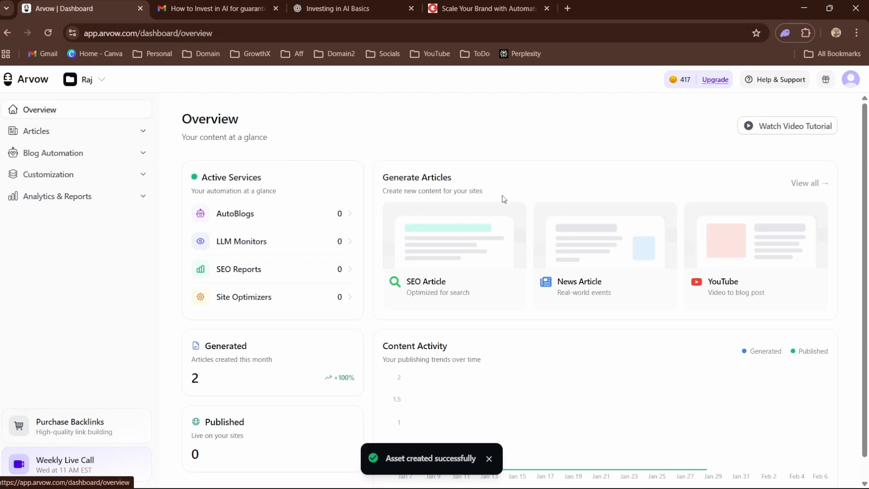
left_click(444, 256)
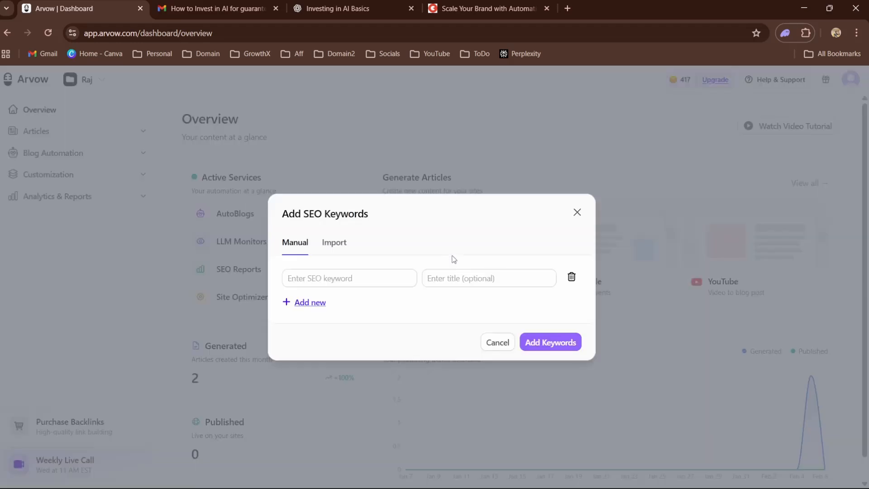
left_click(300, 272)
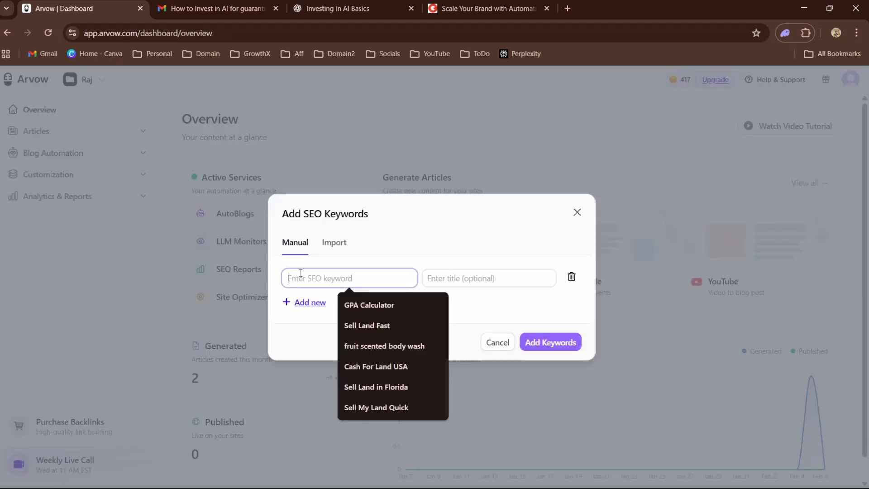
type("how to invest in AI")
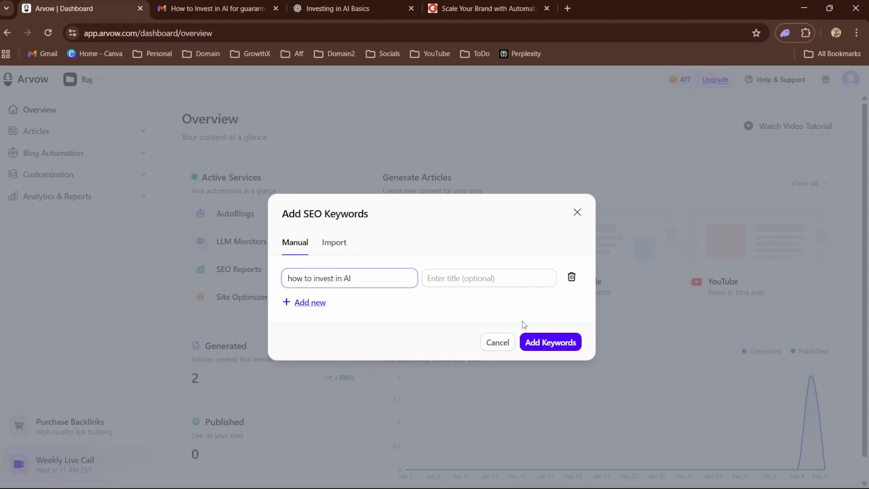
left_click(541, 342)
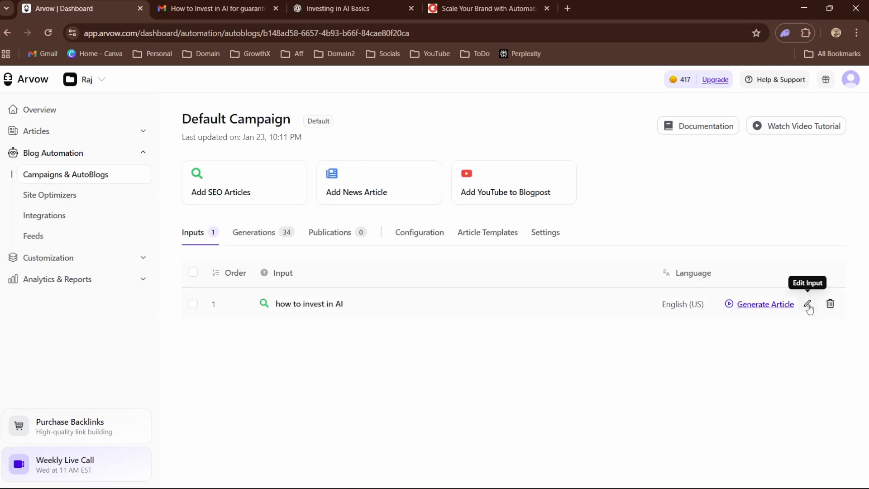
- Set the "how to invest in AI" article's knowledge source to the AI Investor knowledge base and save the changes
left_click(808, 306)
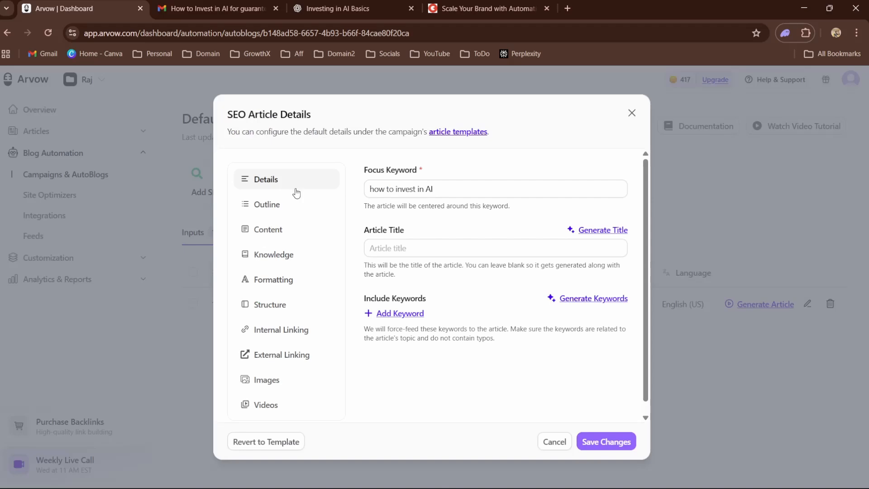
left_click(271, 255)
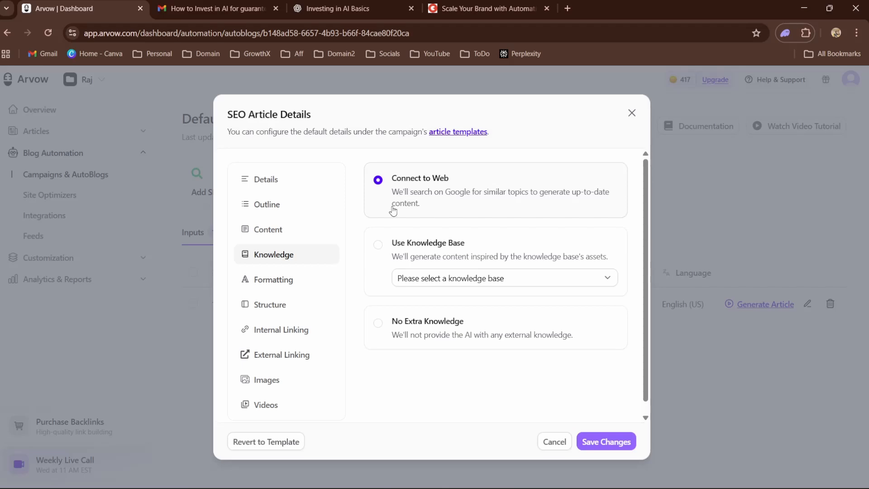
left_click(378, 245)
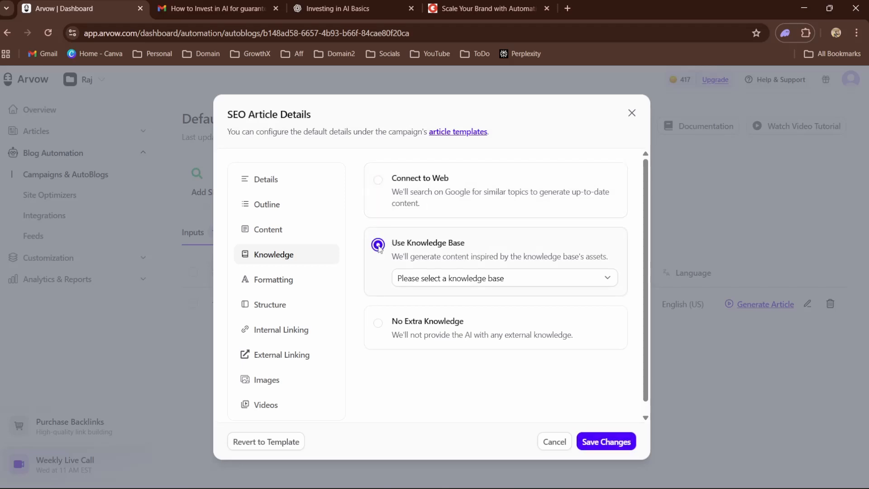
left_click(436, 278)
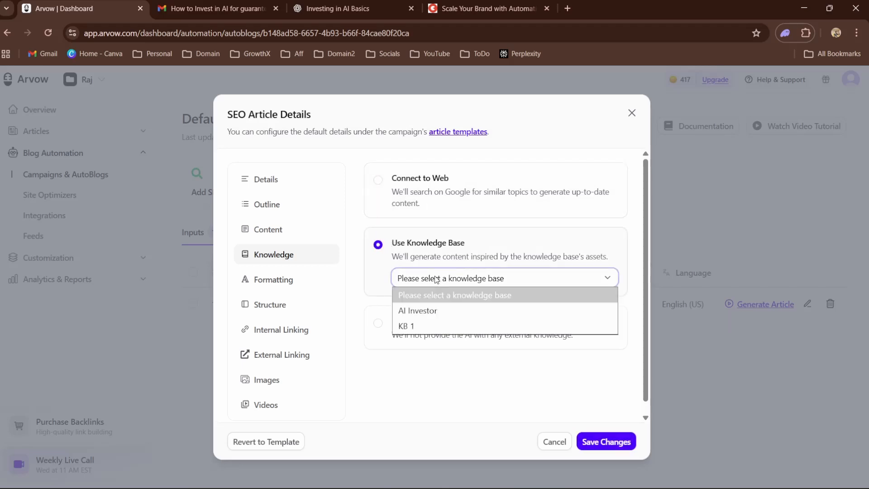
left_click(426, 311)
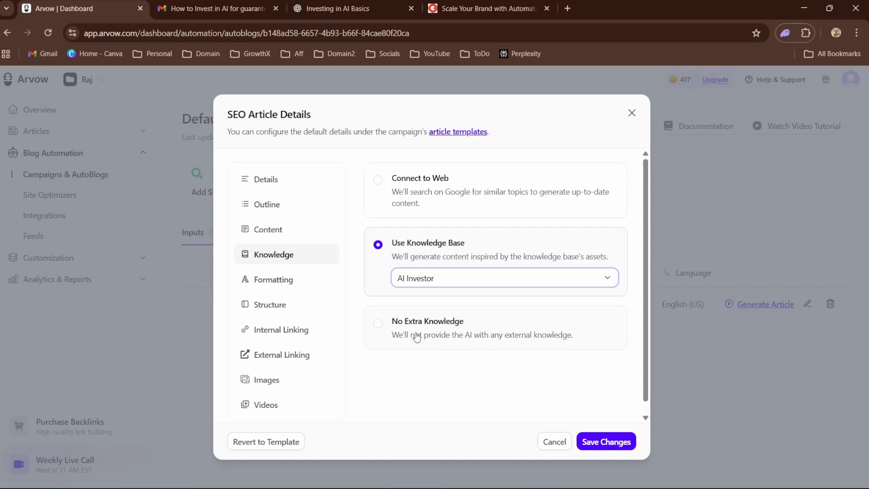
left_click(598, 446)
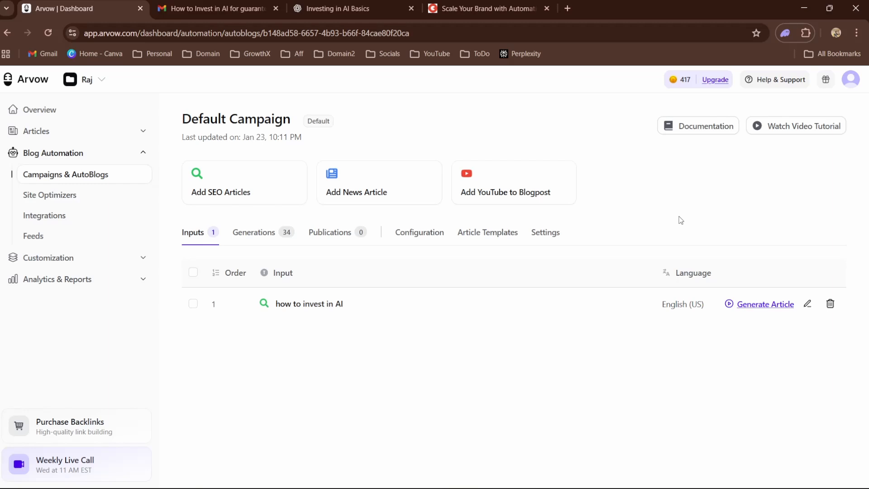
- View the ChatGPT conversation on investing in AI and return to the Arvow campaign
left_click(353, 8)
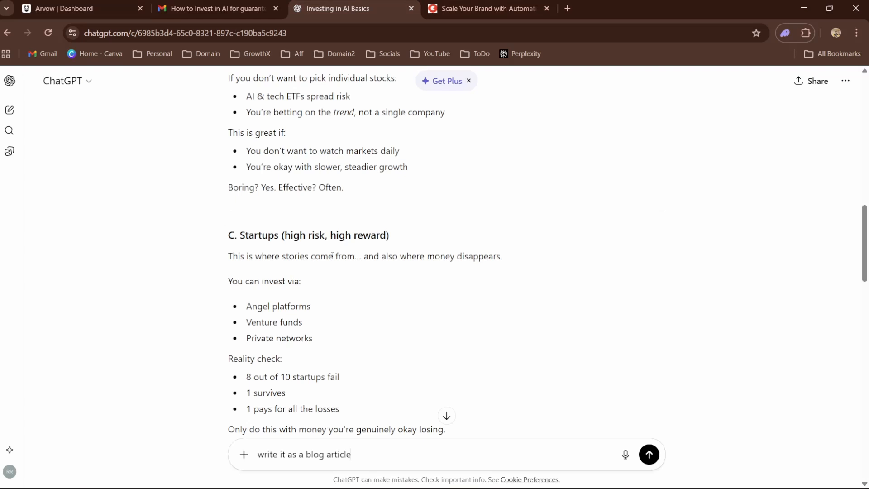
left_click(90, 8)
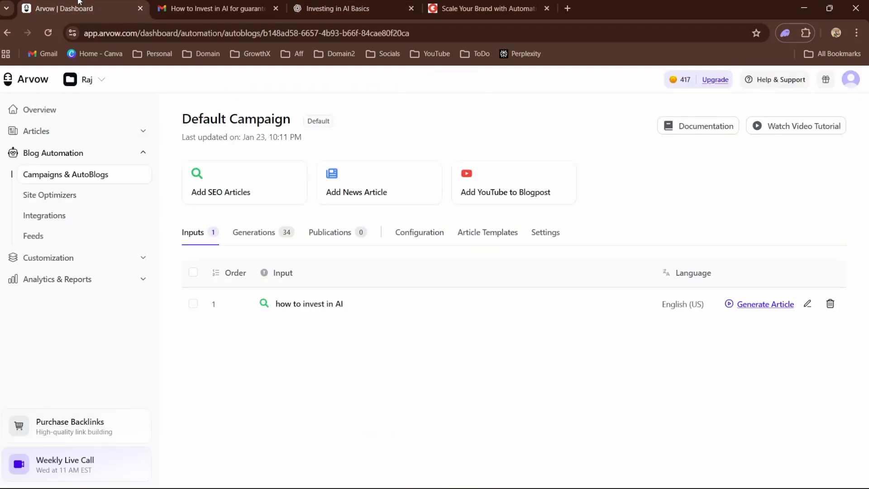